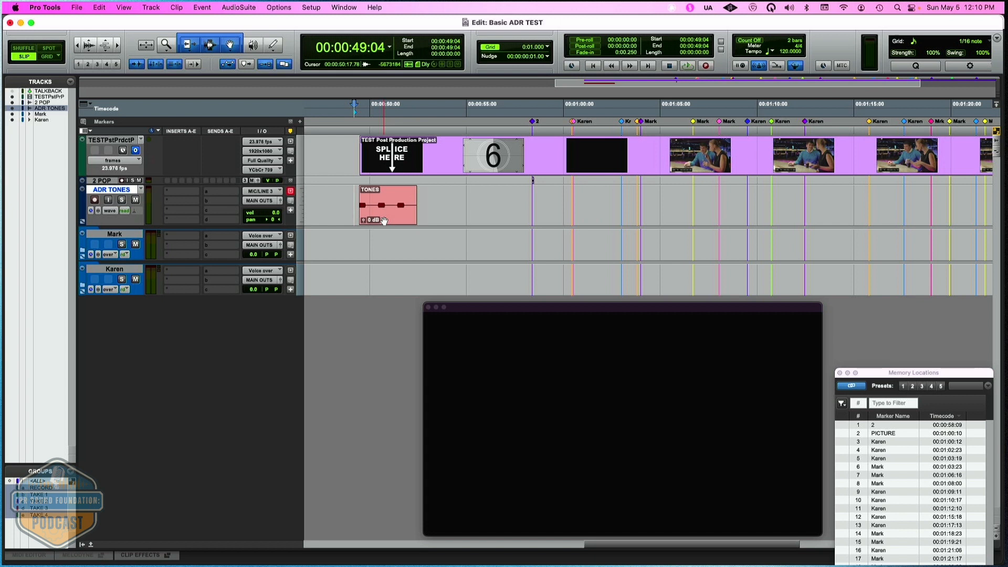
- Play the TONES clip on the ADR TONES track and stop playback
click(385, 220)
key(space)
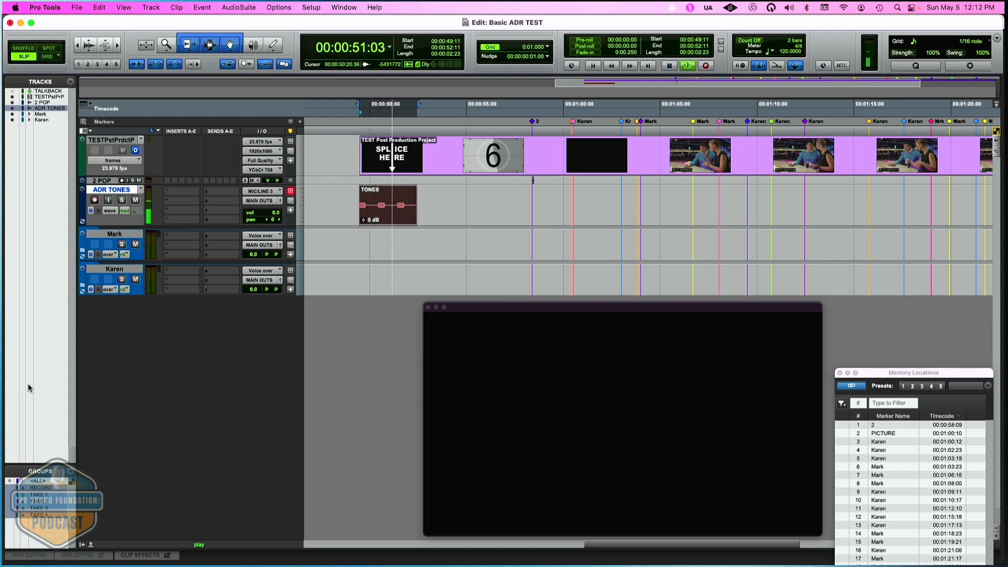
key(space)
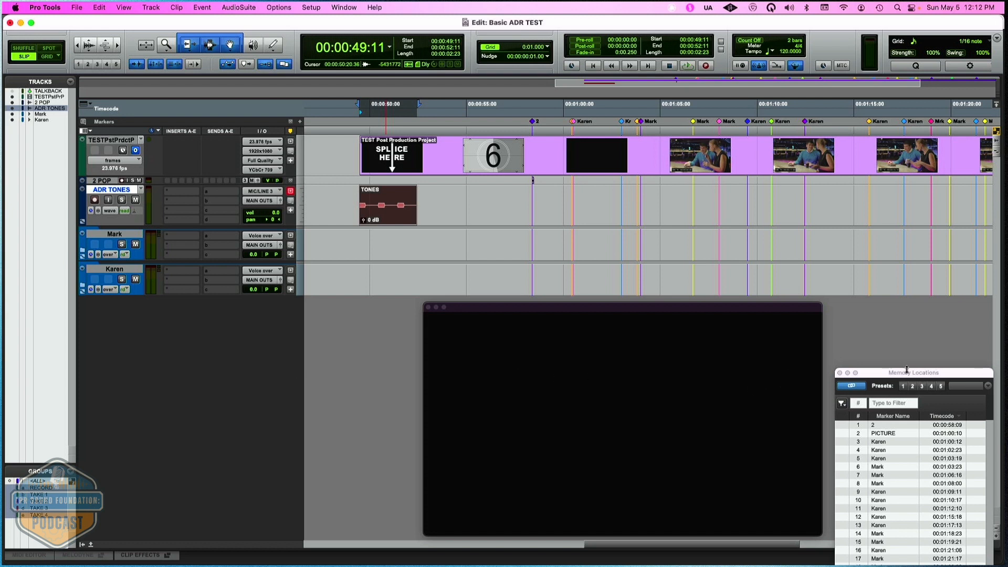
- Move the Memory Locations window up until its list is fully visible, and expand the Mark folder track with the video window hidden
drag(905, 374, 901, 309)
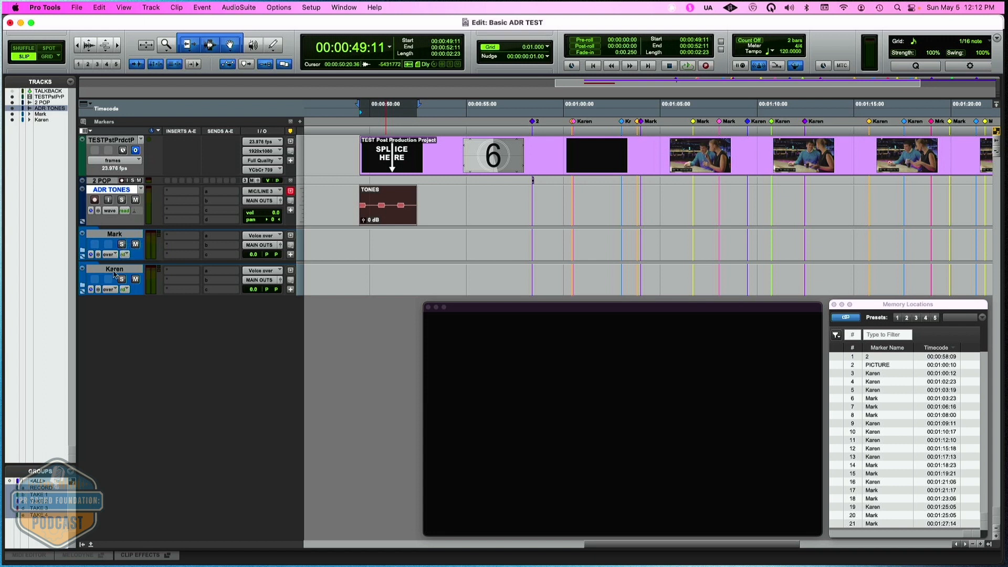
click(83, 256)
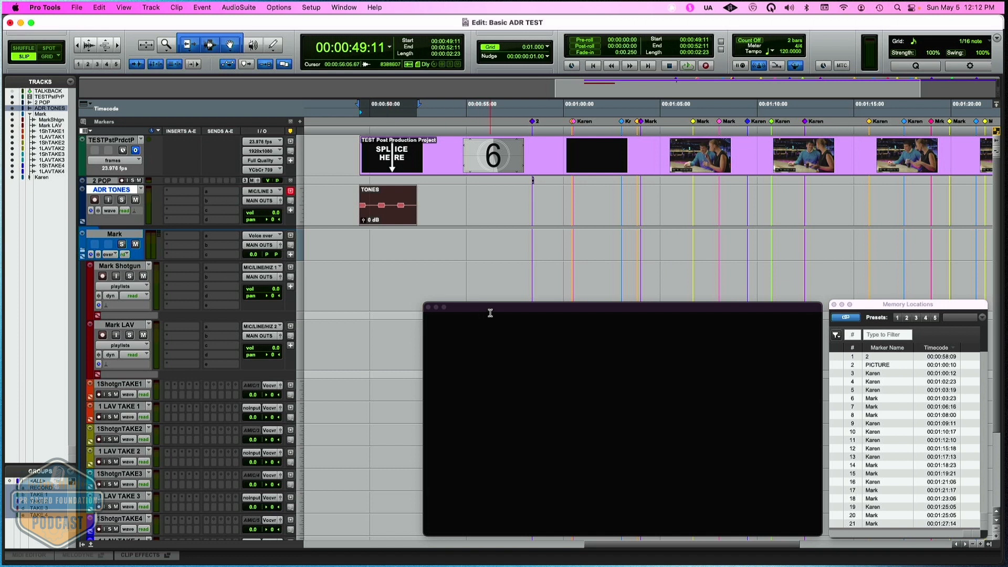
key(super+9)
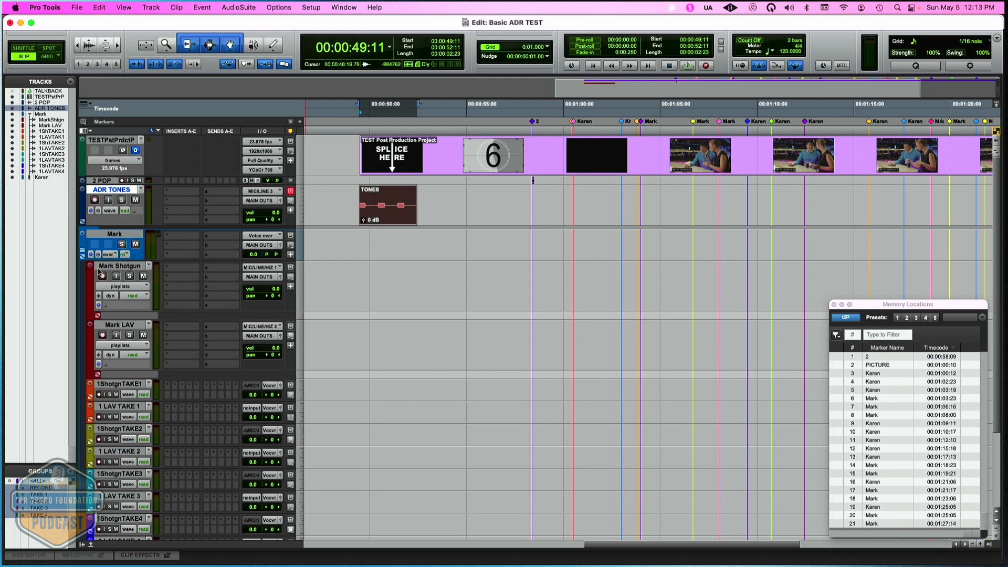
- Check the track grouping by selecting time ranges across the Shotgun and LAV record tracks, the TAKE 1 pair and the TAKE 2 pair
click(103, 277)
click(103, 276)
drag(380, 279, 441, 278)
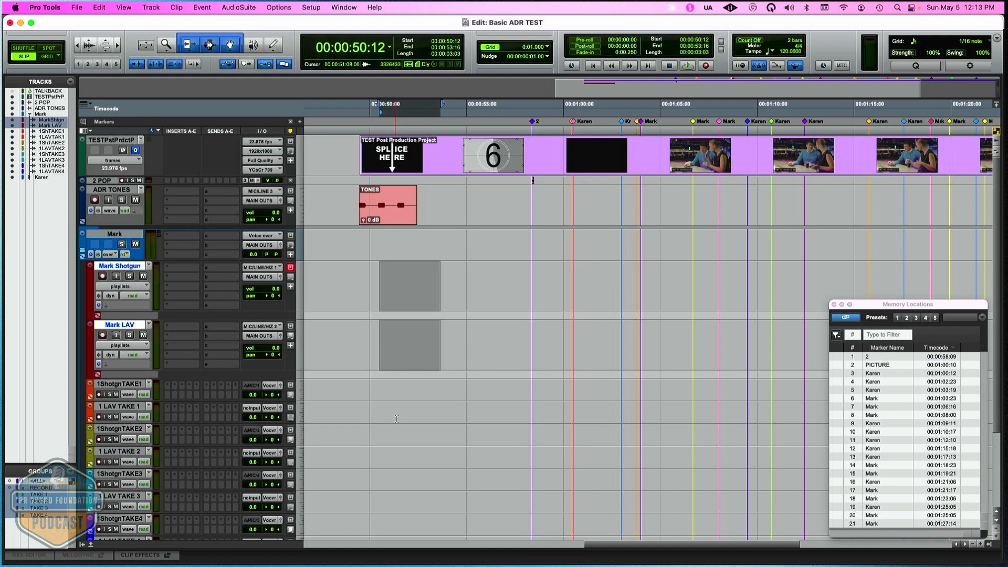
click(395, 402)
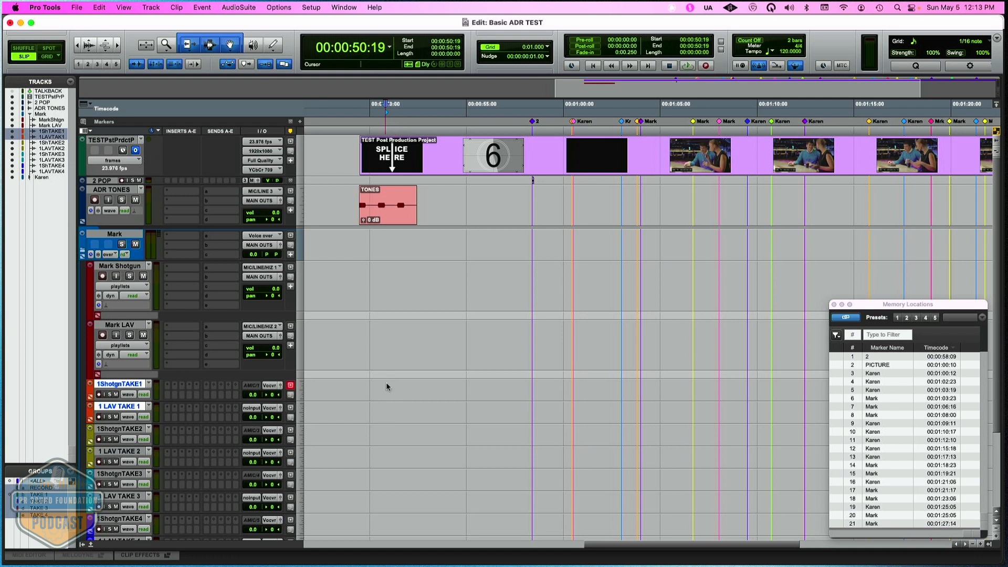
drag(385, 383, 413, 388)
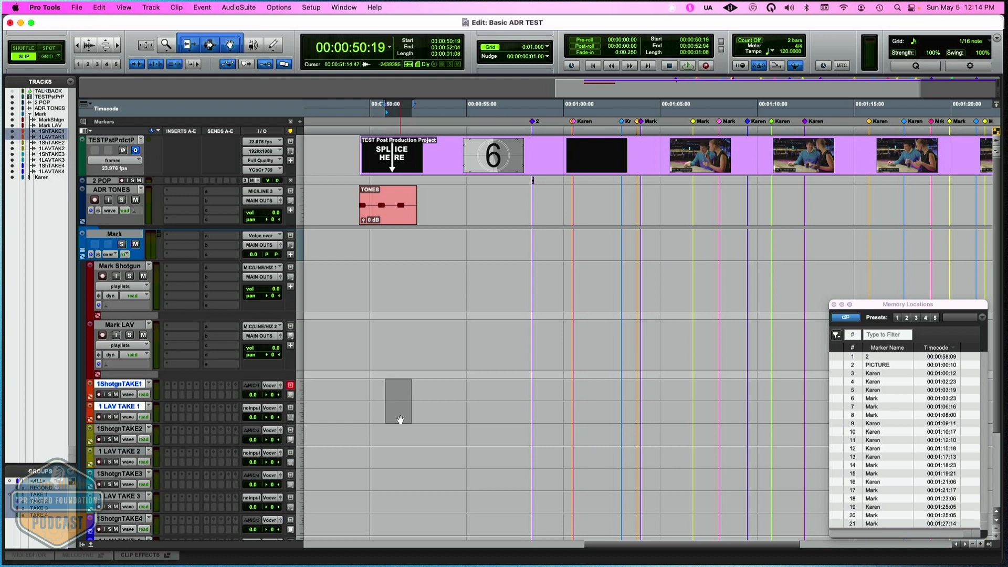
click(396, 437)
drag(396, 431, 423, 432)
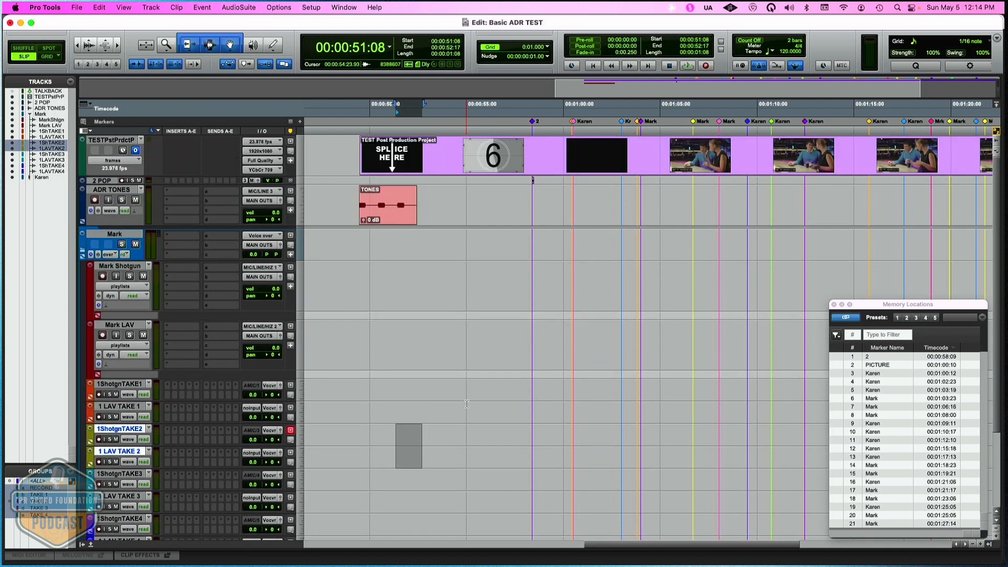
click(380, 420)
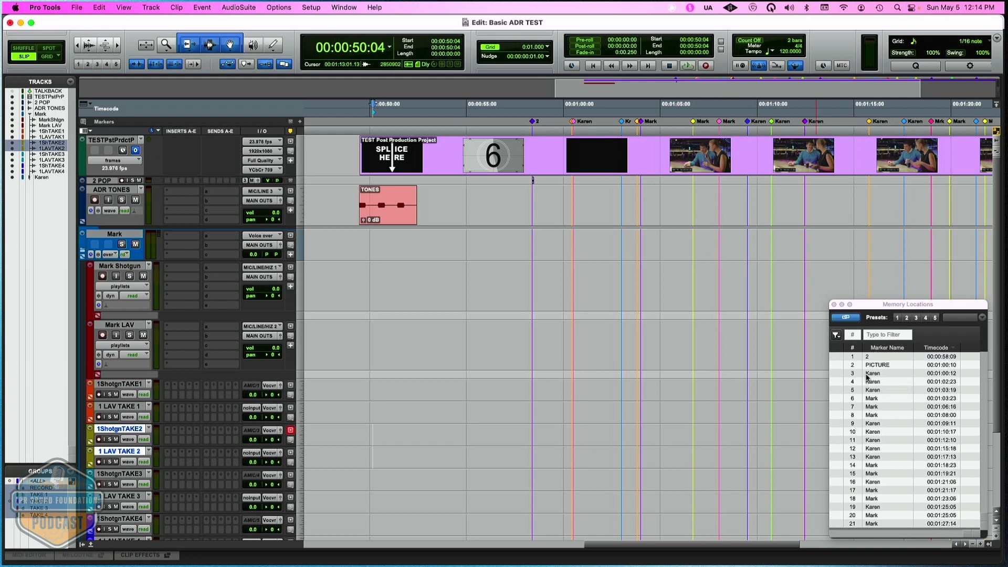
- Recall memory location 6, examine the dialogue line in its comments, and close its settings without changes
click(839, 402)
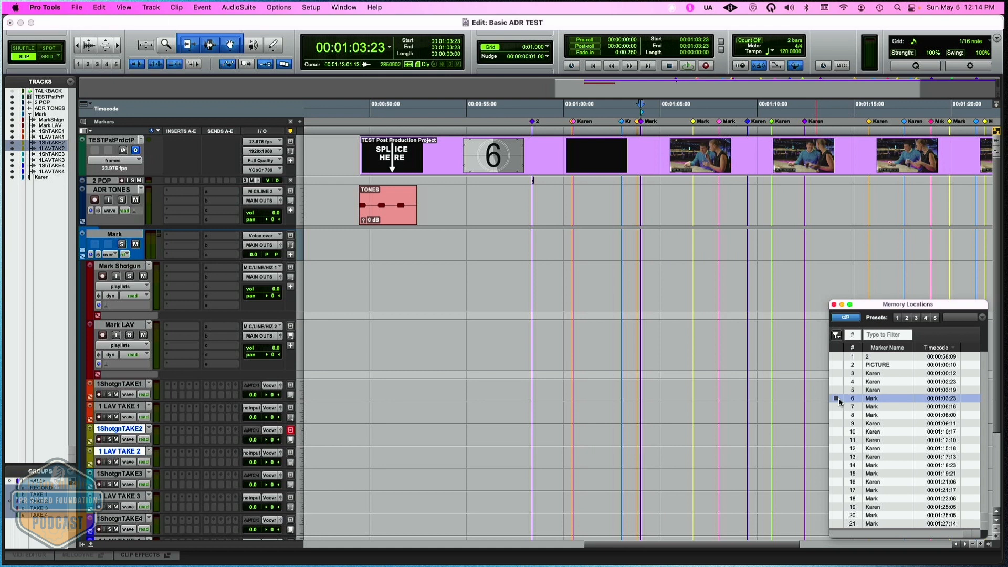
double_click(872, 401)
click(471, 380)
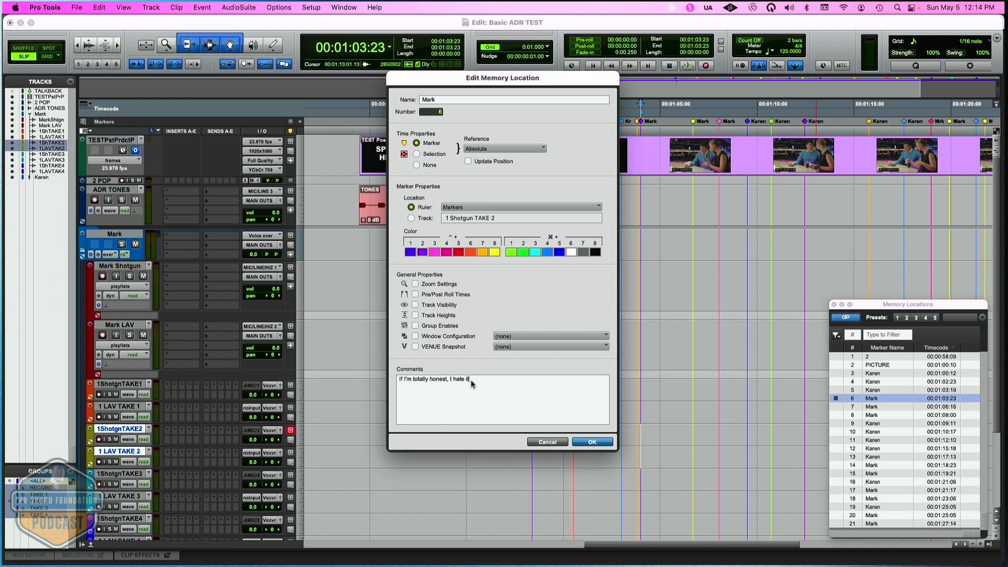
drag(471, 383, 389, 384)
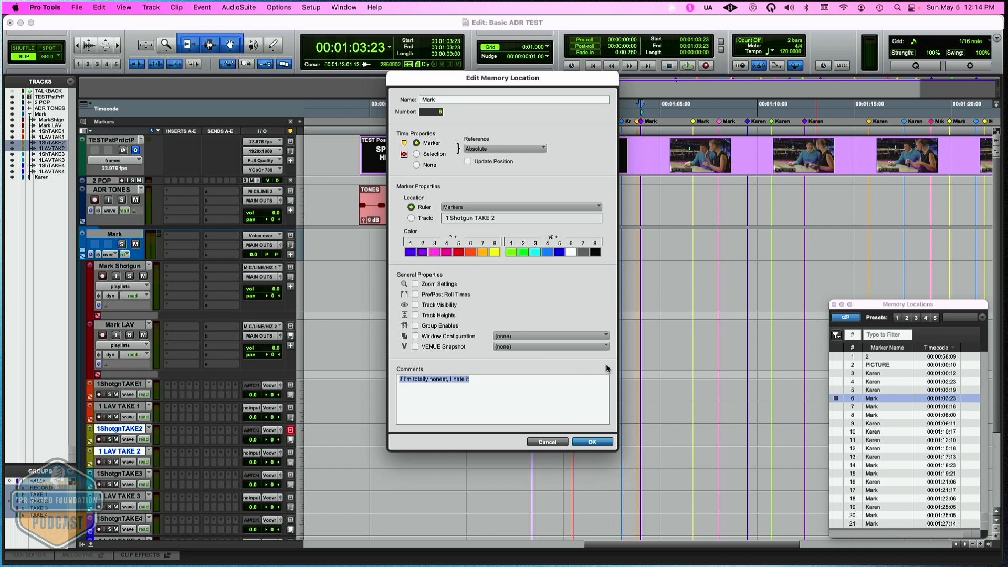
click(557, 442)
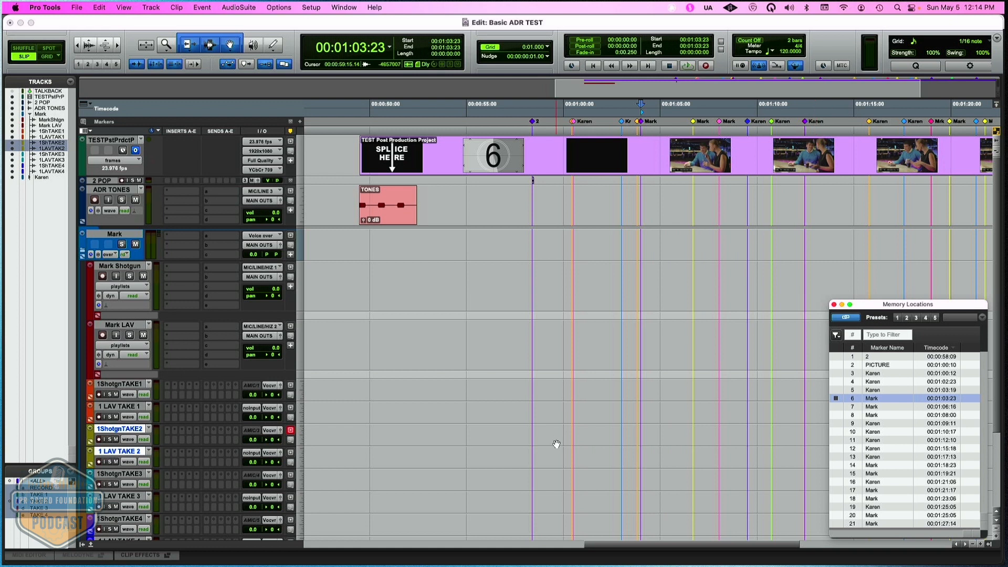
- Check the picture at marker 6 in the video window, hide it again, and recall memory locations 3 through 6 in order
key(super+9)
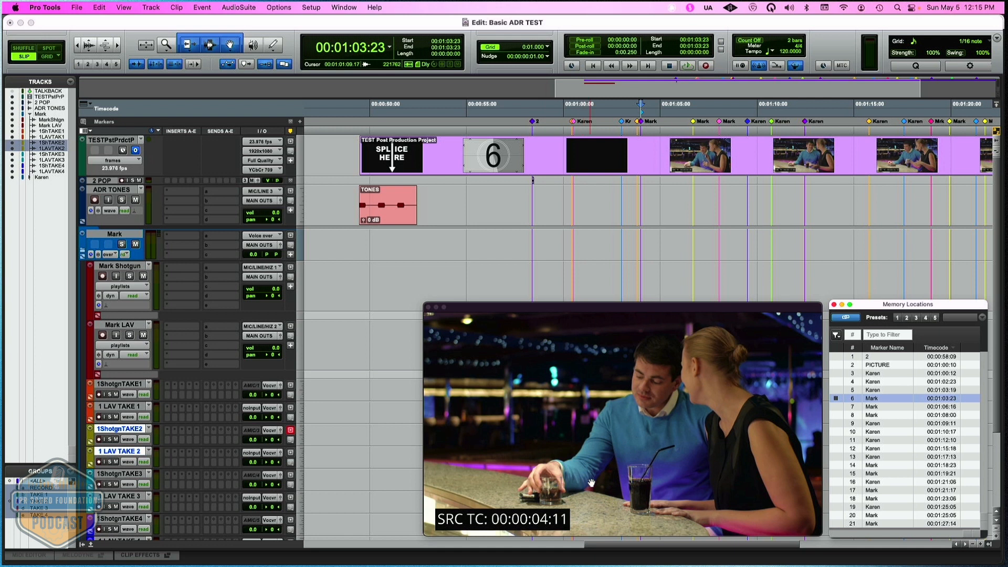
key(super+9)
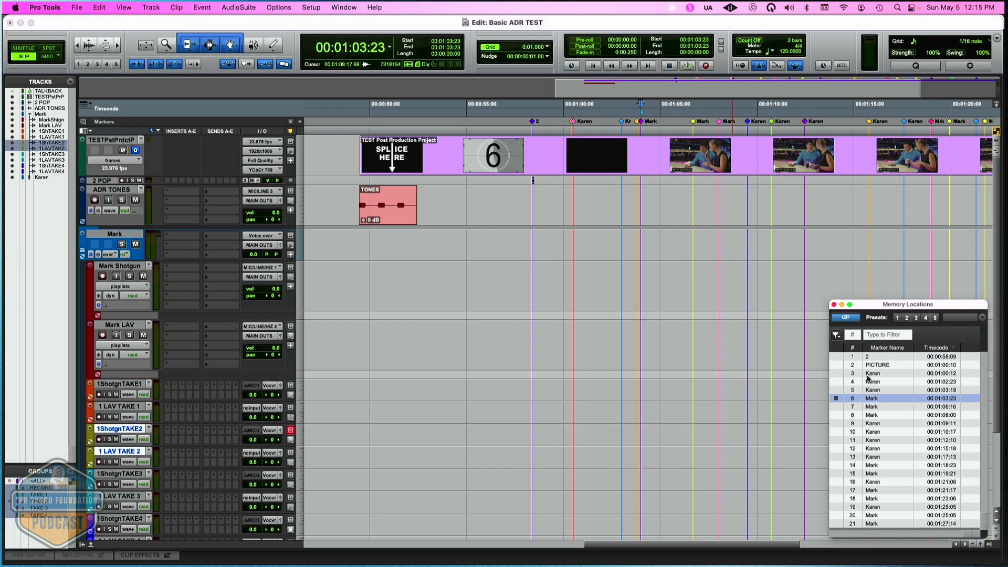
click(838, 374)
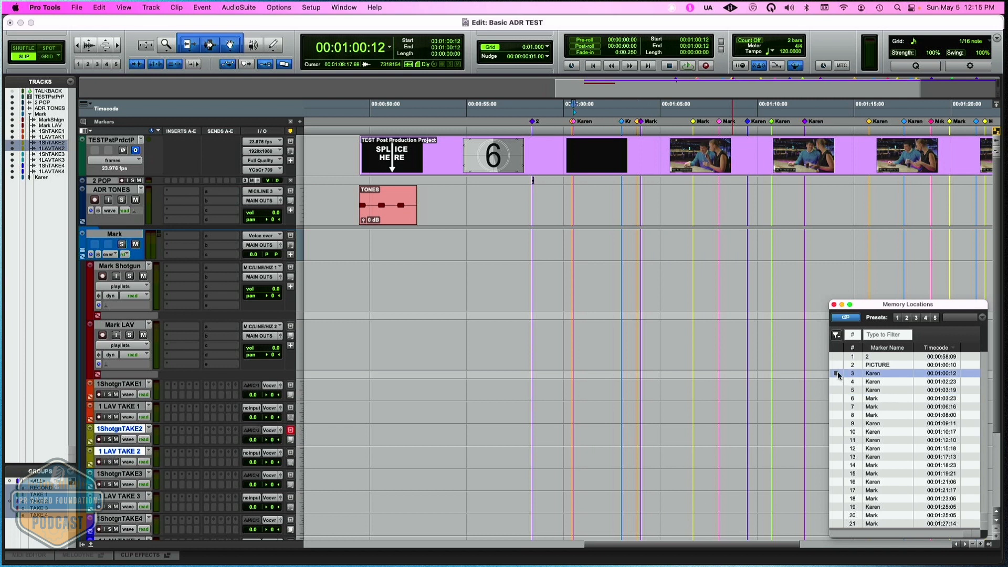
click(837, 382)
click(837, 391)
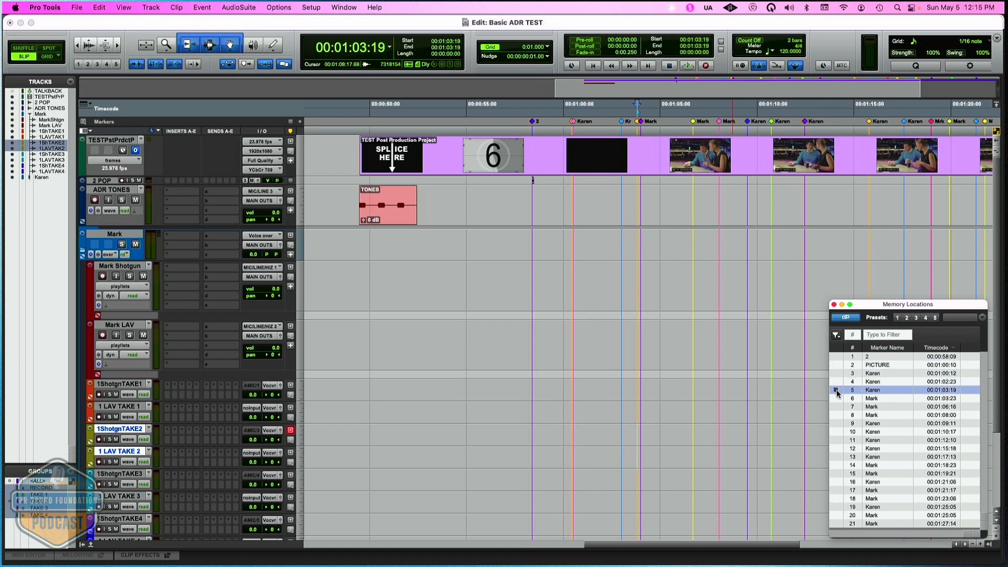
click(838, 399)
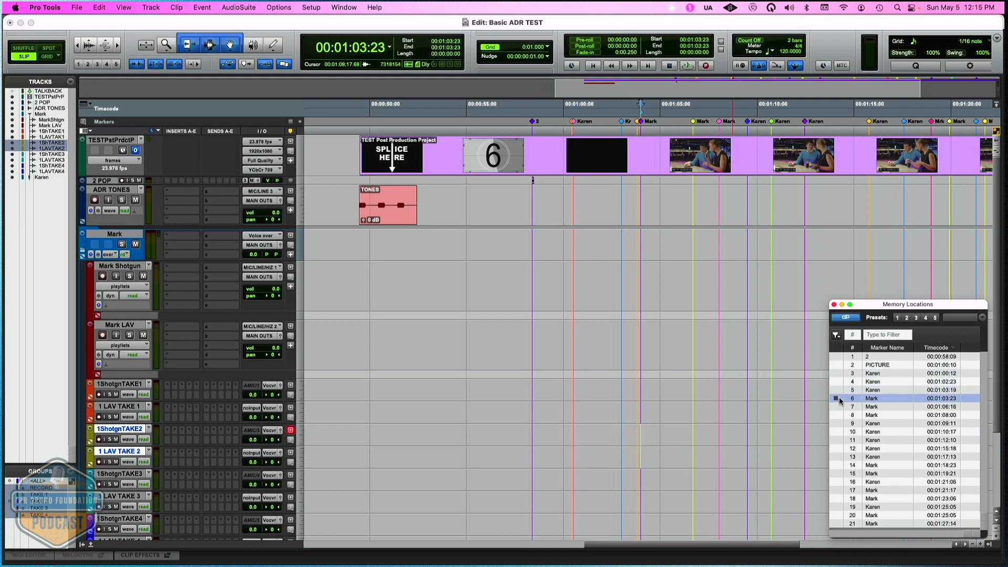
- Recall memory location 3, examine its comments, and close its settings without changes
click(874, 374)
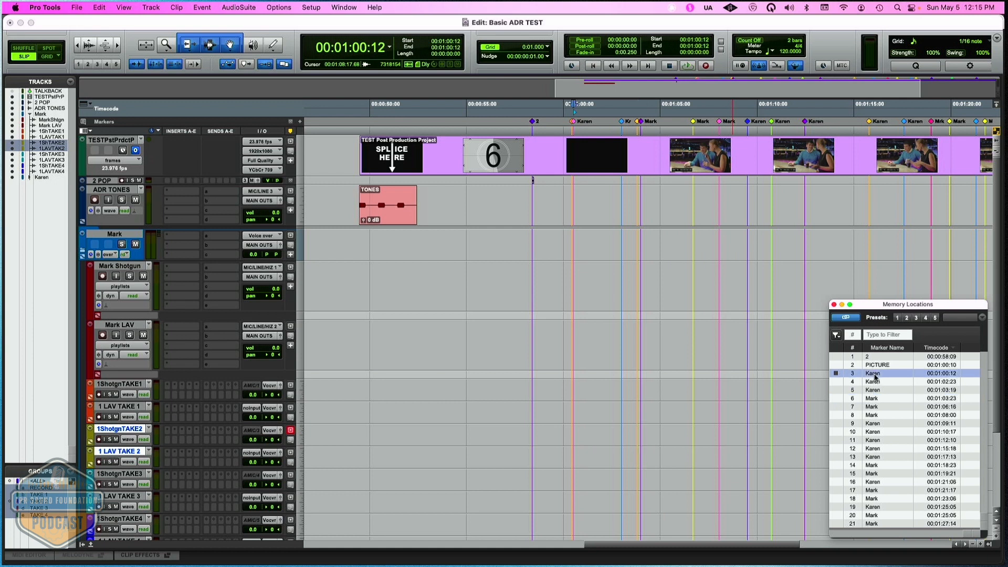
double_click(874, 374)
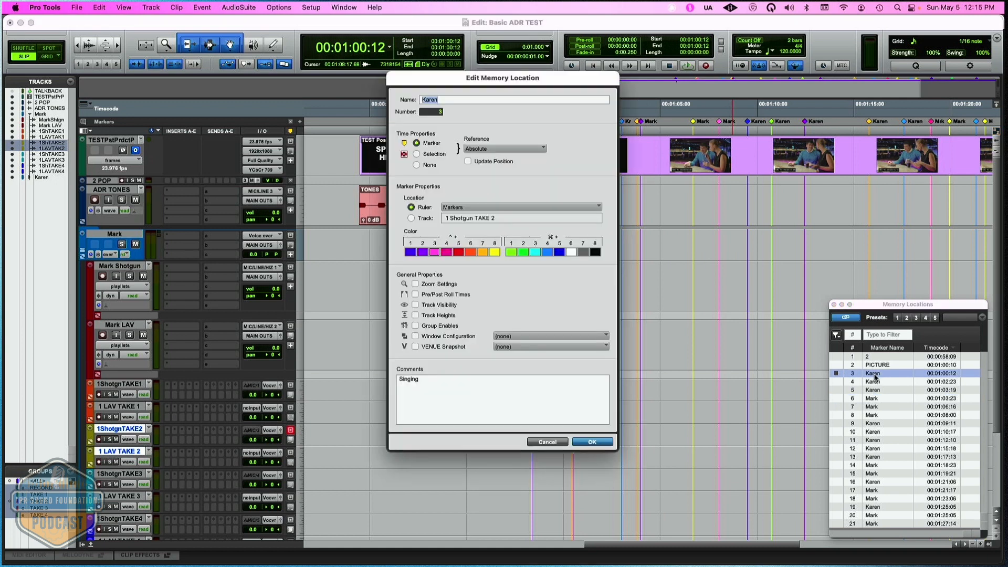
click(546, 442)
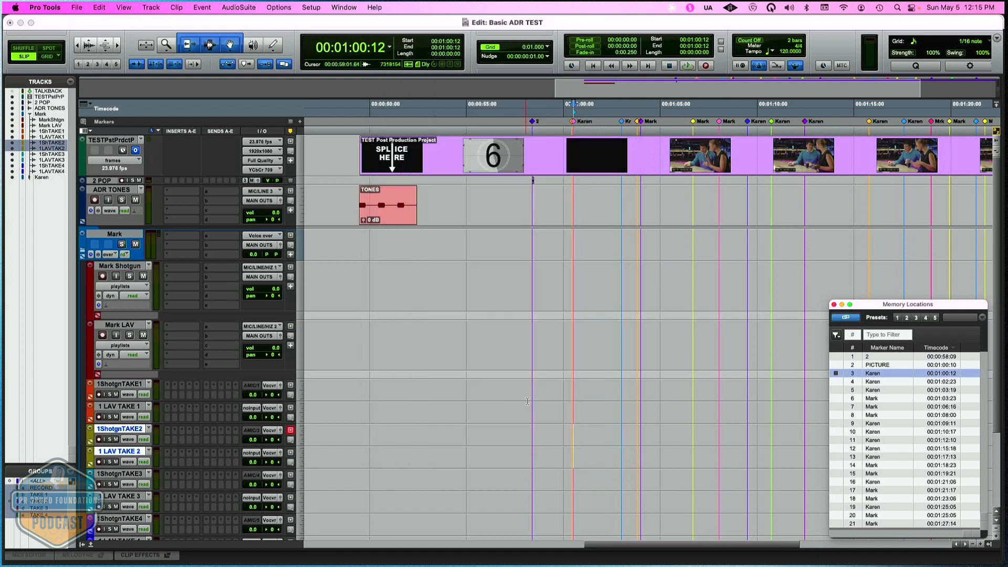
- Place the edit cursor on the ADR TONES track at 00:01:00:11 and show the video window
click(398, 217)
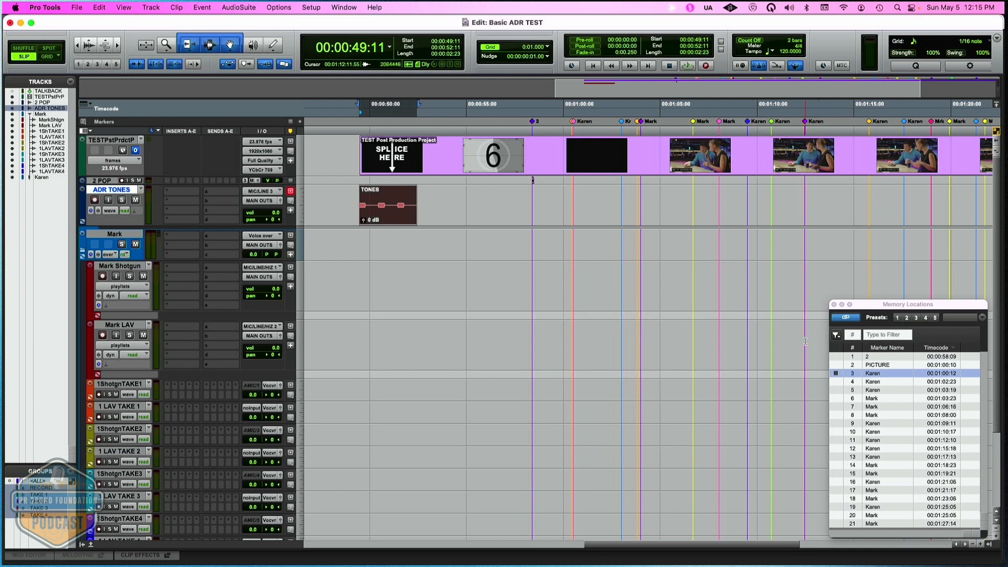
key(p)
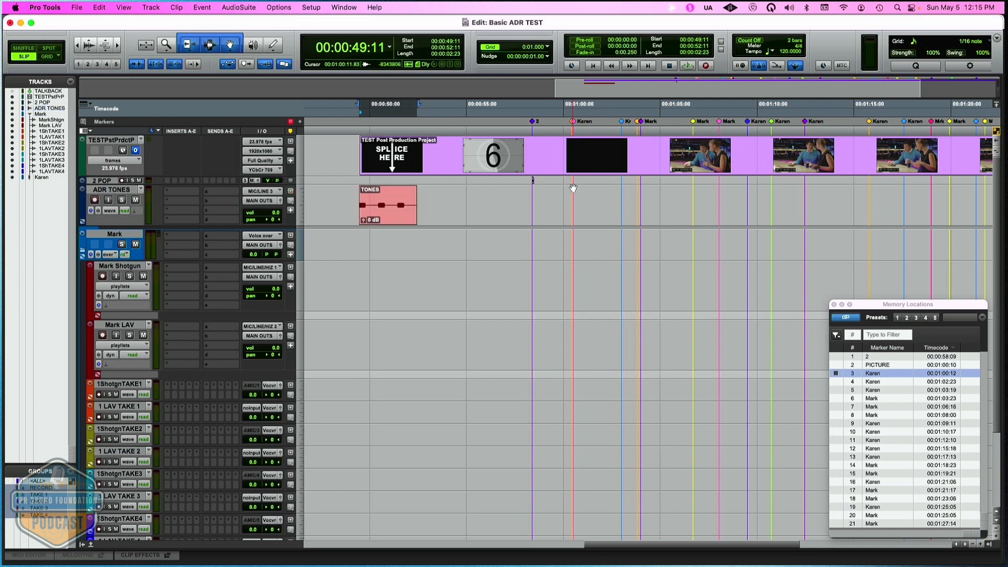
click(572, 194)
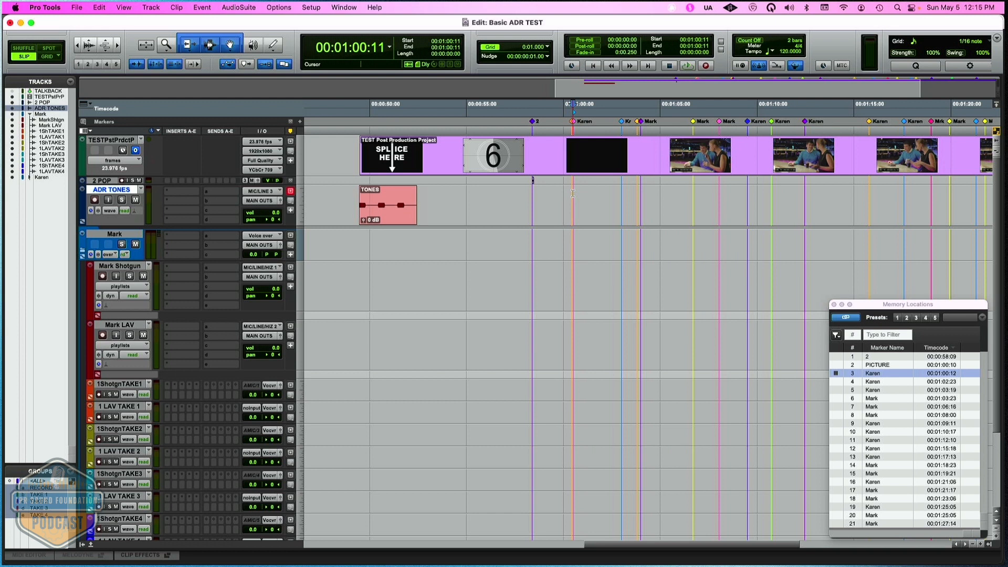
key(super+9)
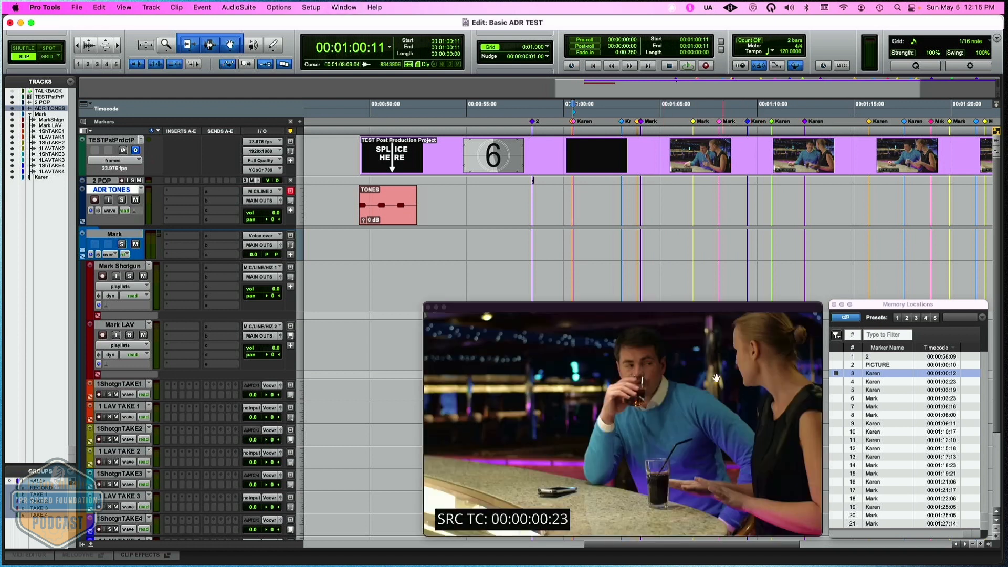
- Play the picture twice from 00:00:59:13, just before marker 3, to find where the line starts
click(555, 147)
key(space)
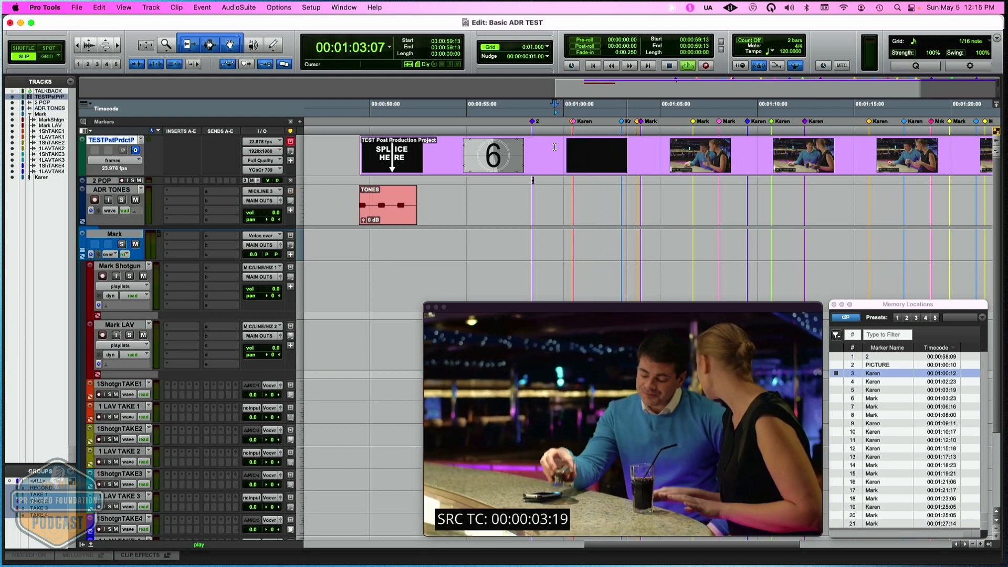
key(space)
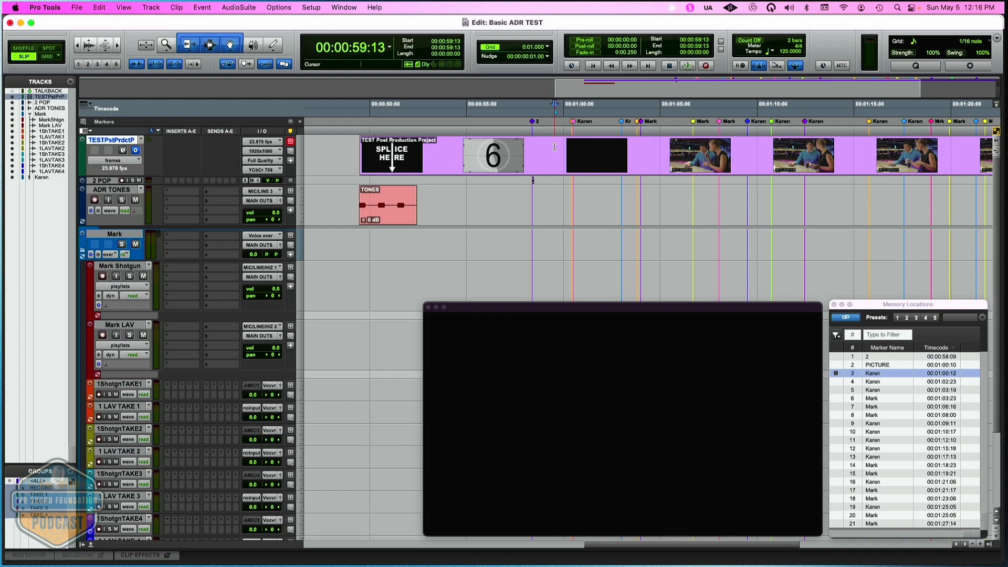
key(space)
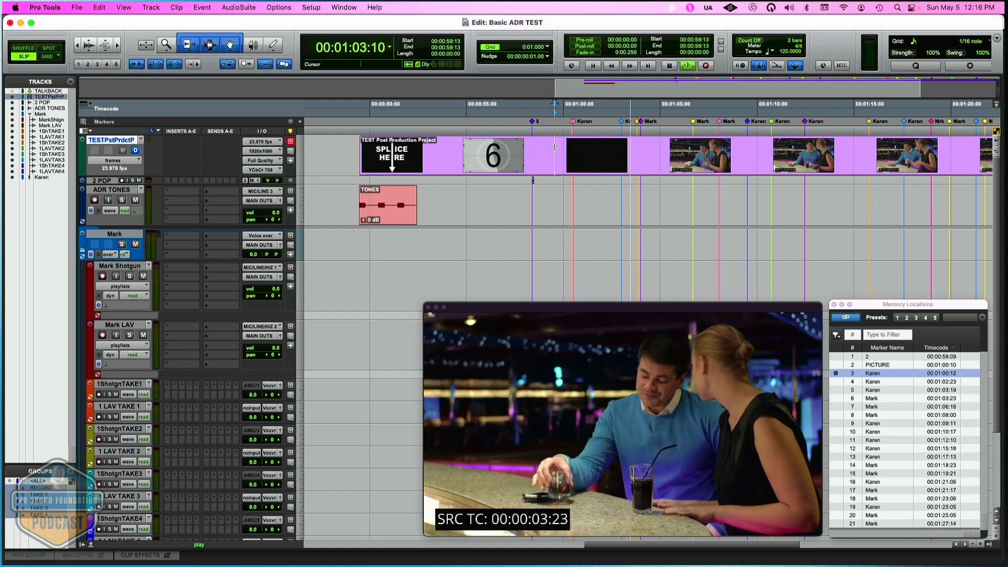
key(space)
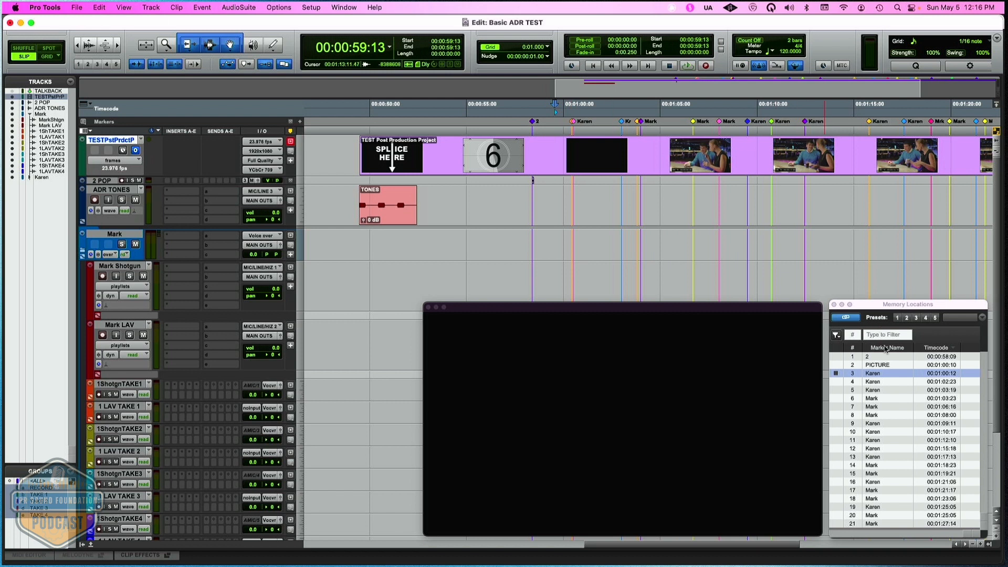
- Snap the end of the TONES clip to memory location 4 at 00:01:02:23 and play the cue from 00:00:59:19
click(836, 382)
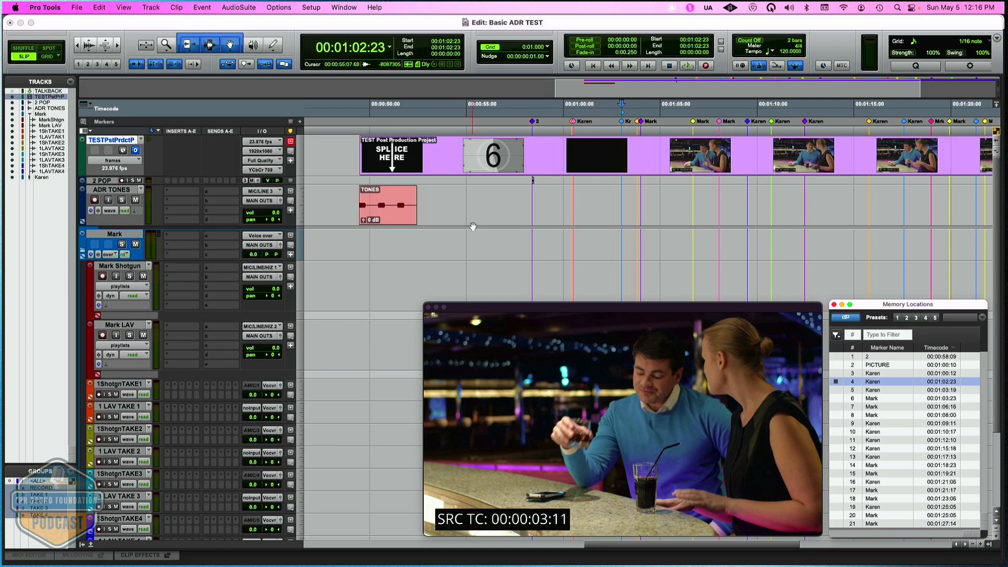
ctrl+super+click(398, 219)
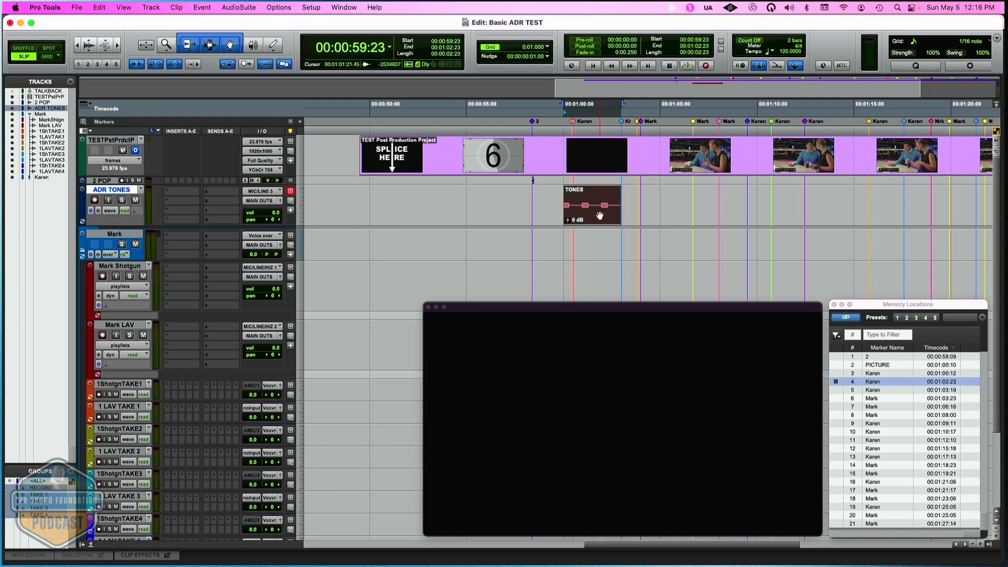
click(559, 196)
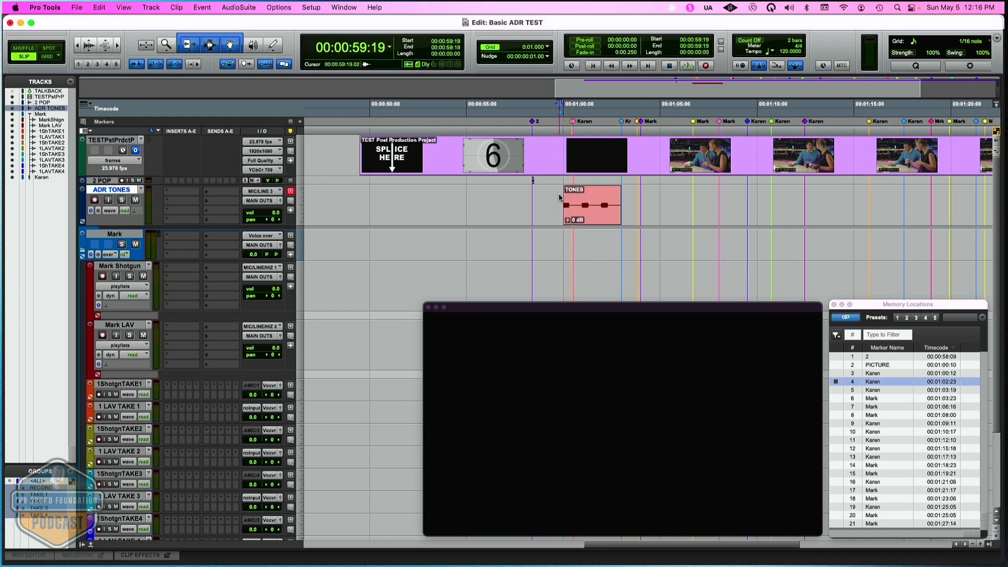
key(space)
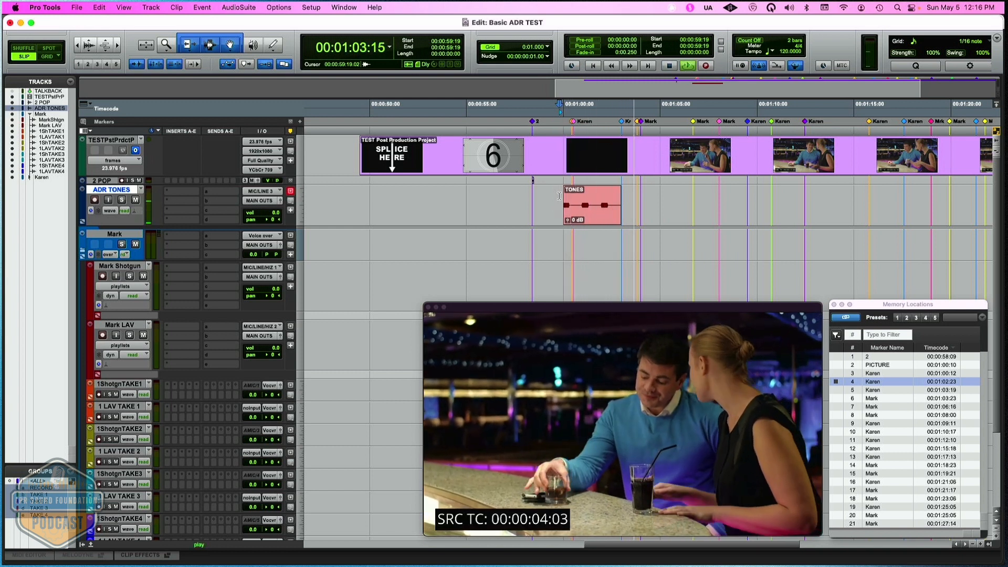
key(space)
key(space)
key(space)
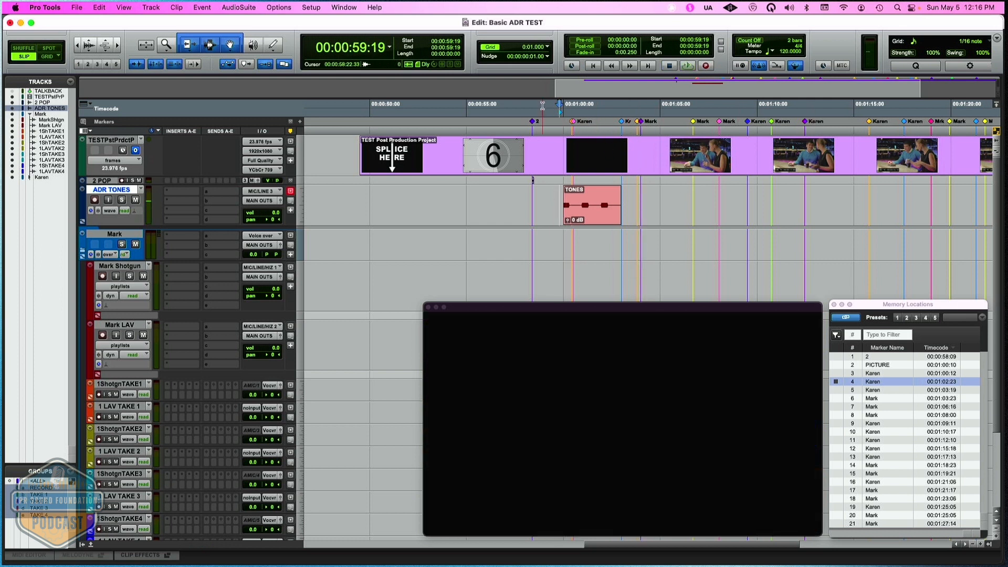
- Examine the comments of memory locations 3 and 4, closing the settings of each without changes
click(576, 125)
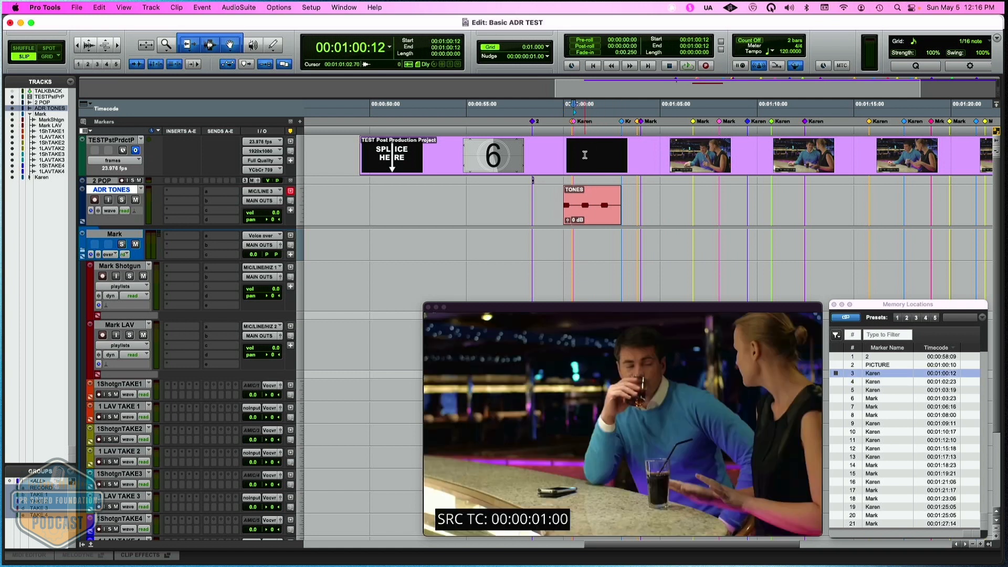
double_click(576, 125)
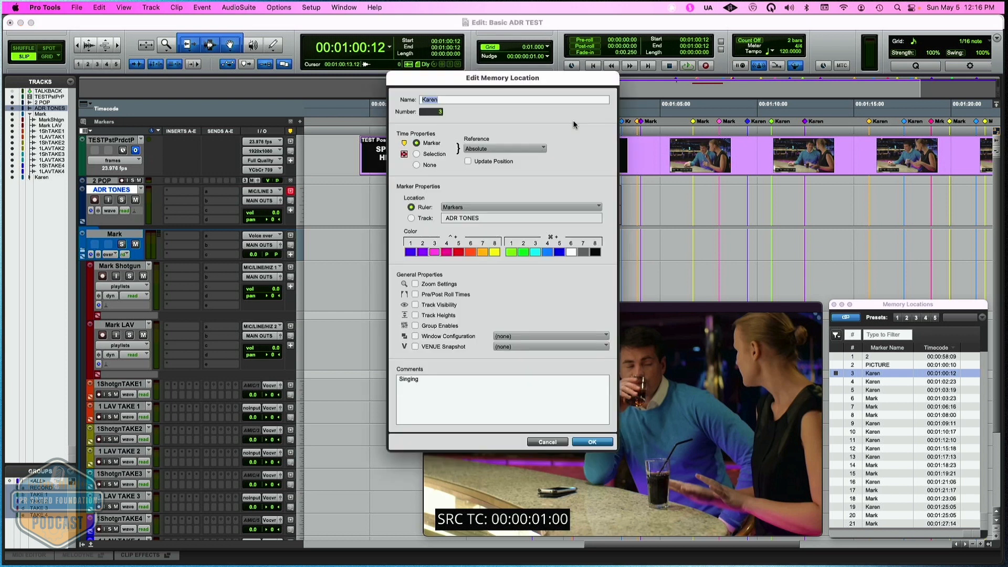
click(544, 442)
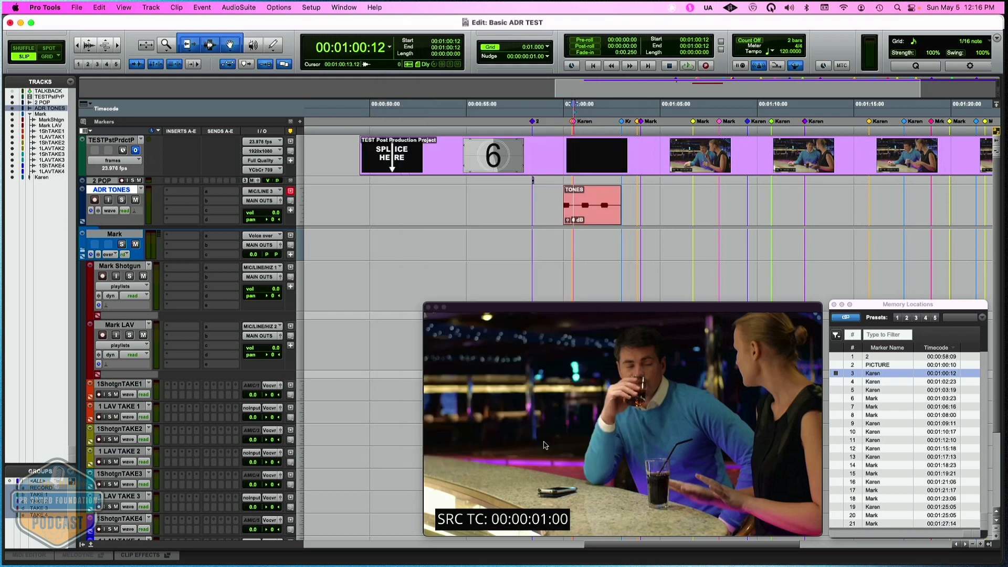
double_click(623, 123)
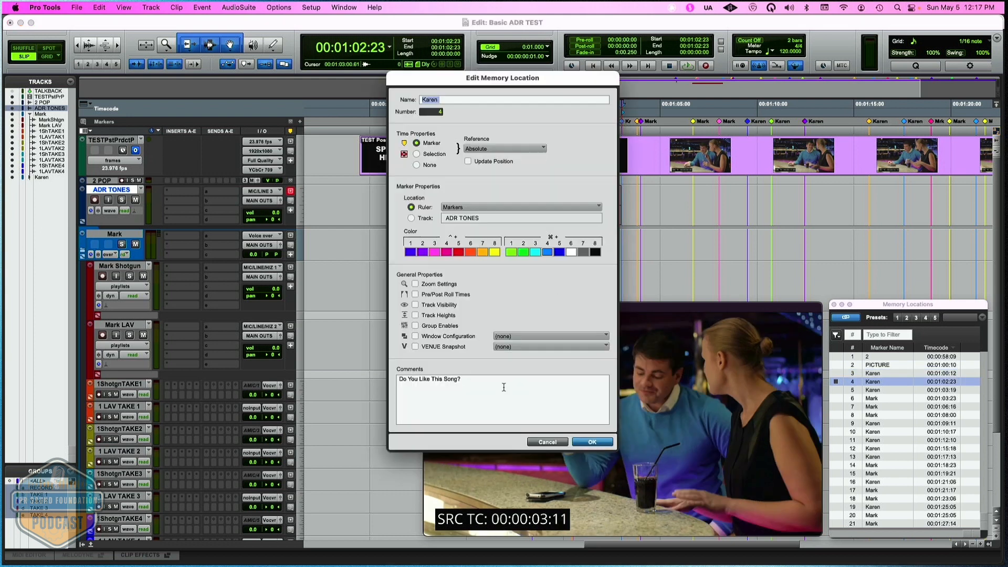
click(561, 444)
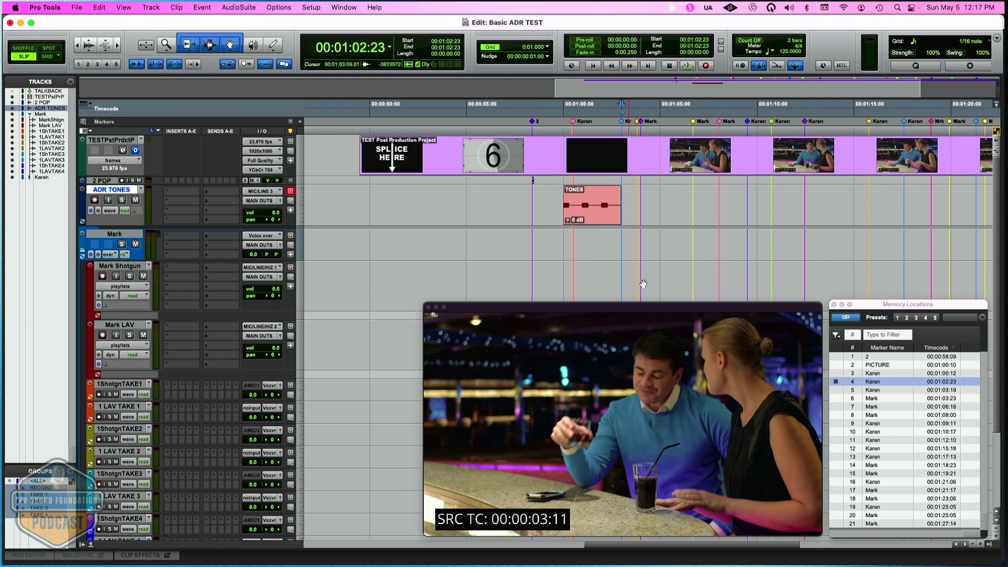
- Play the tone cue into the line at memory location 4, starting from 00:00:59:15 on the ADR TONES track
click(556, 196)
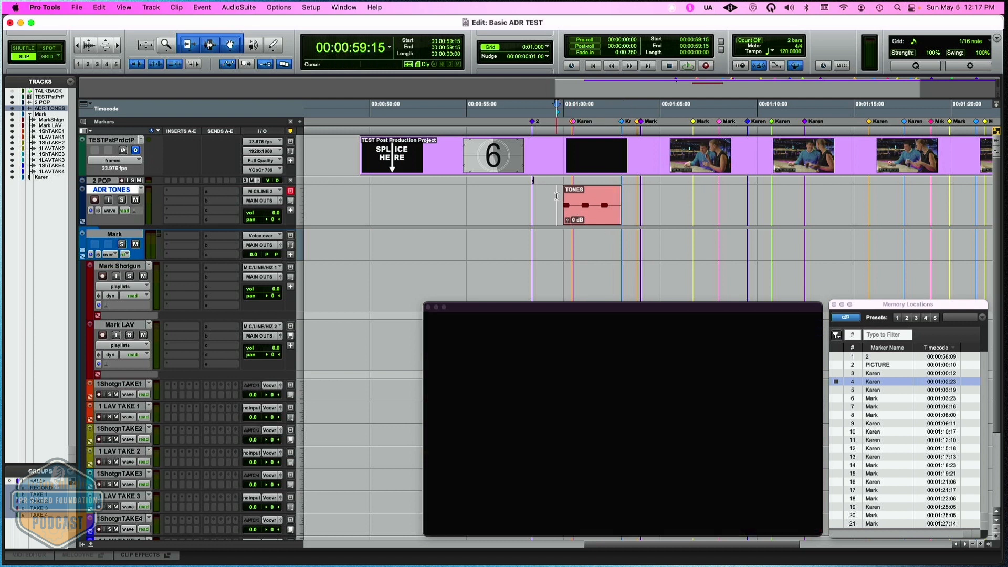
key(space)
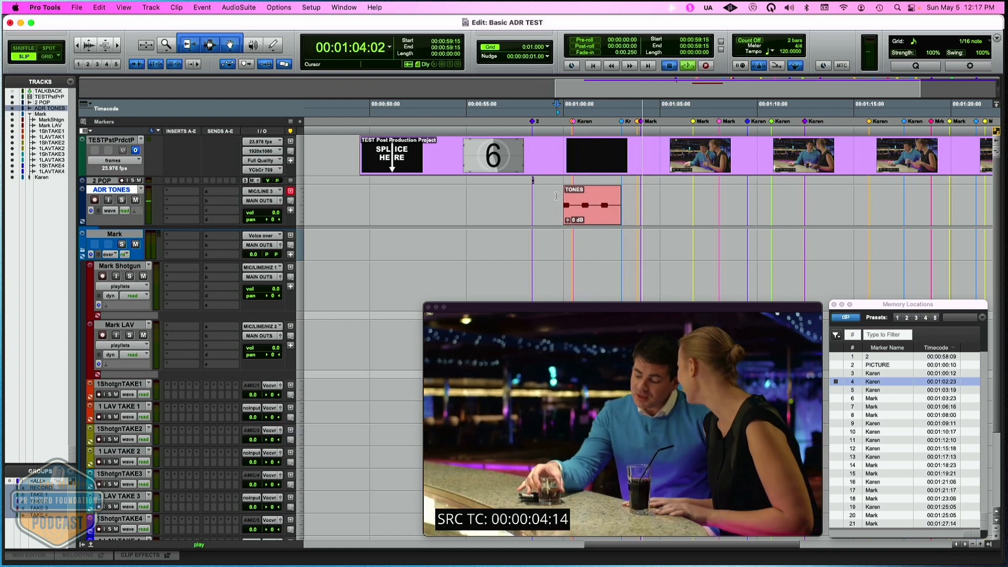
key(space)
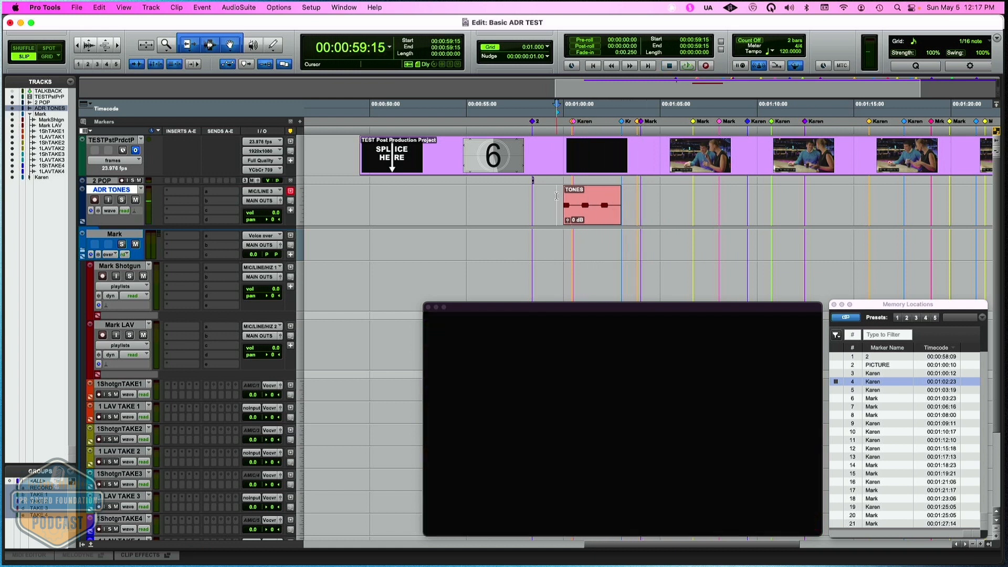
- Recall memory location 6 at 00:01:03:23, examine its comments, and close its settings without changes
click(861, 401)
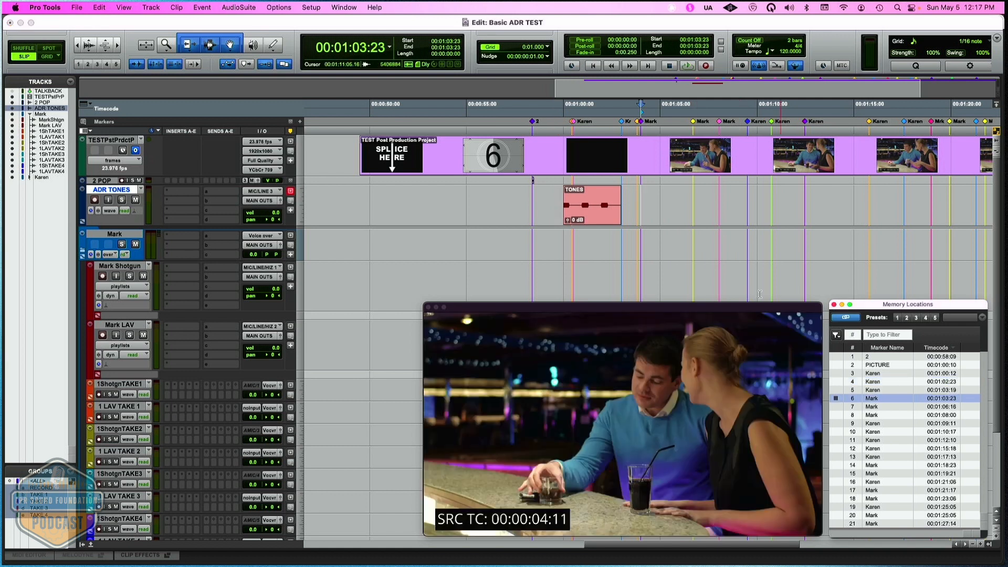
click(644, 125)
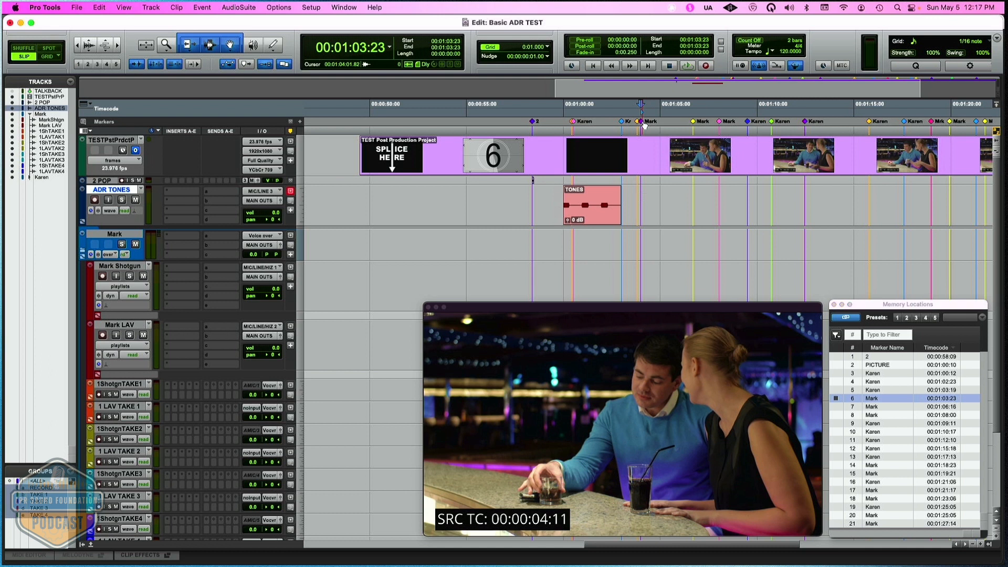
double_click(644, 124)
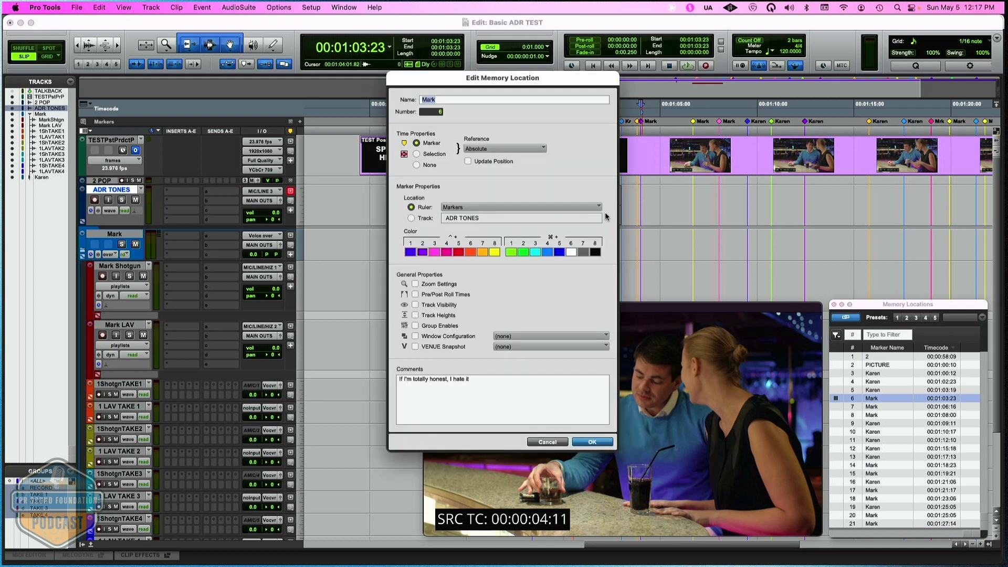
click(546, 443)
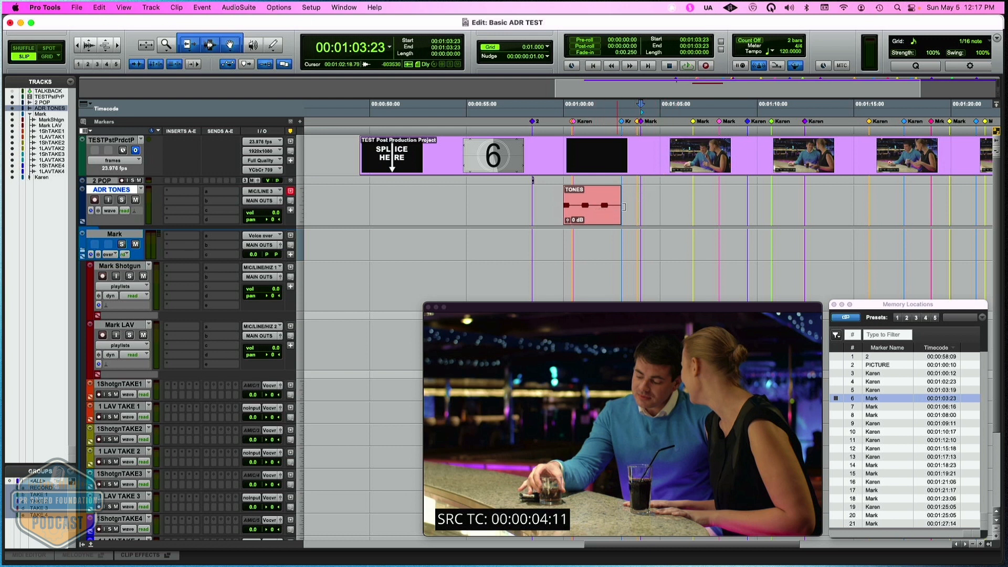
- Snap the end of the TONES clip to memory location 6 at 00:01:03:23 and play the cue from 00:01:00:17
drag(636, 213, 608, 220)
ctrl+super+click(608, 220)
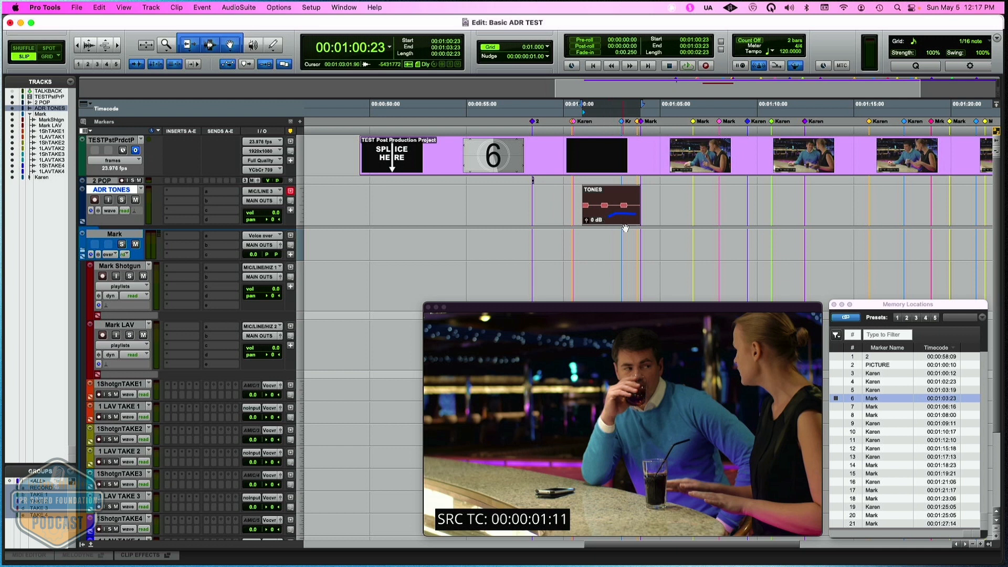
click(578, 187)
key(space)
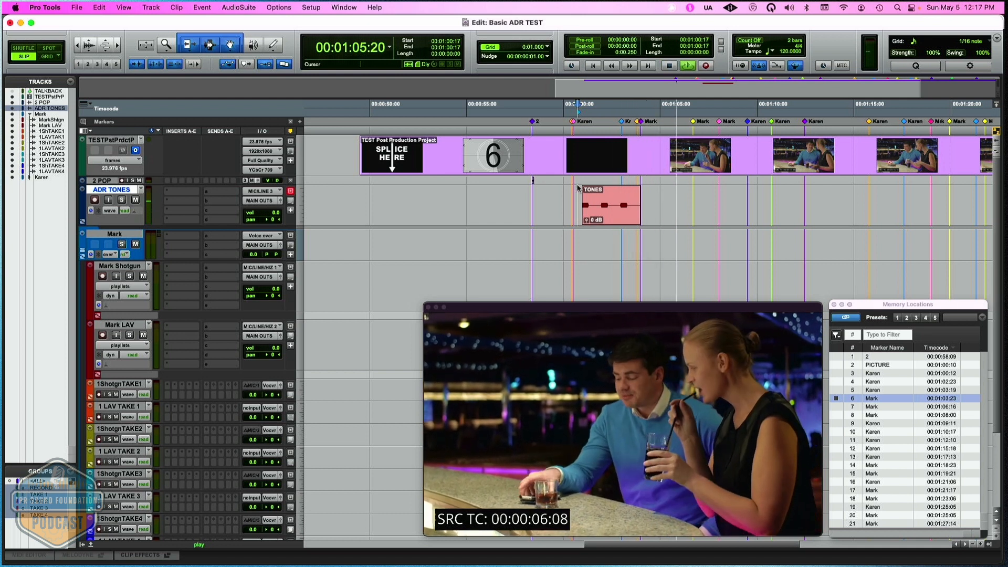
key(space)
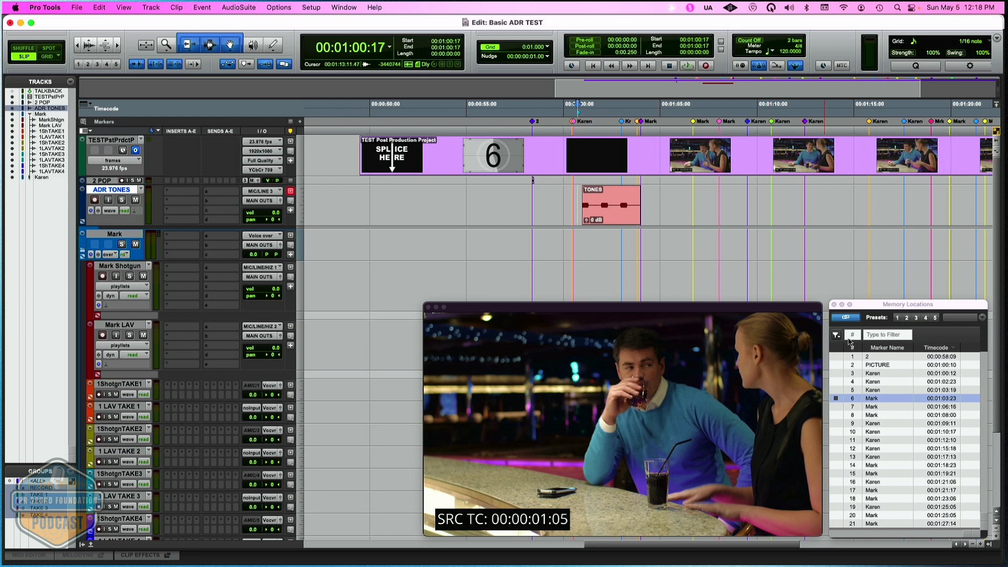
- Place the edit cursor on the ADR TONES track at 00:01:08:20
click(737, 202)
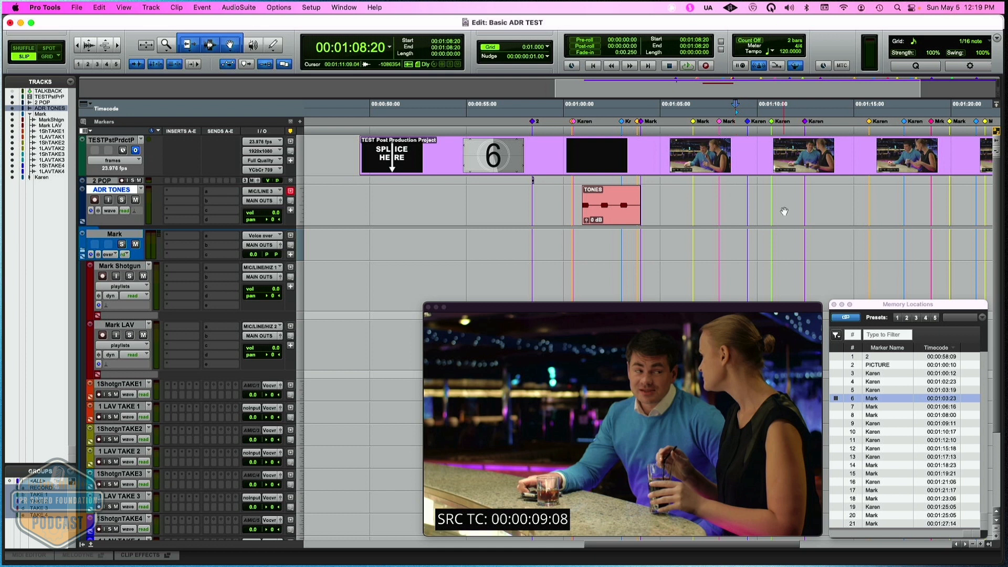